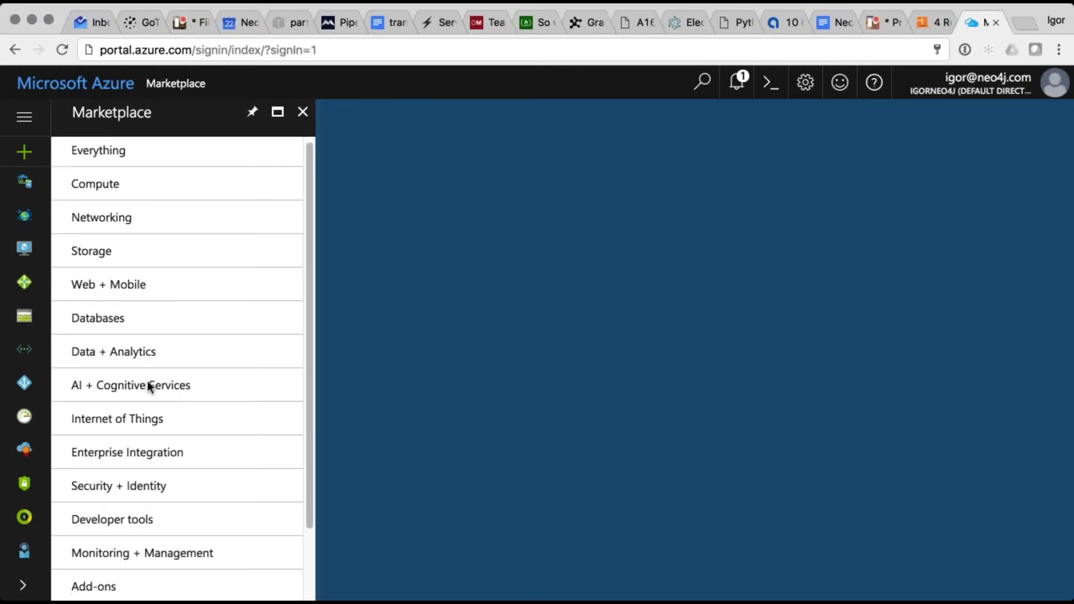
Find Neo4j High Availability Cluster in the Databases category of the Marketplace and start creating it.
scroll(146, 382, "down", 3)
scroll(147, 327, "up", 2)
left_click(106, 300)
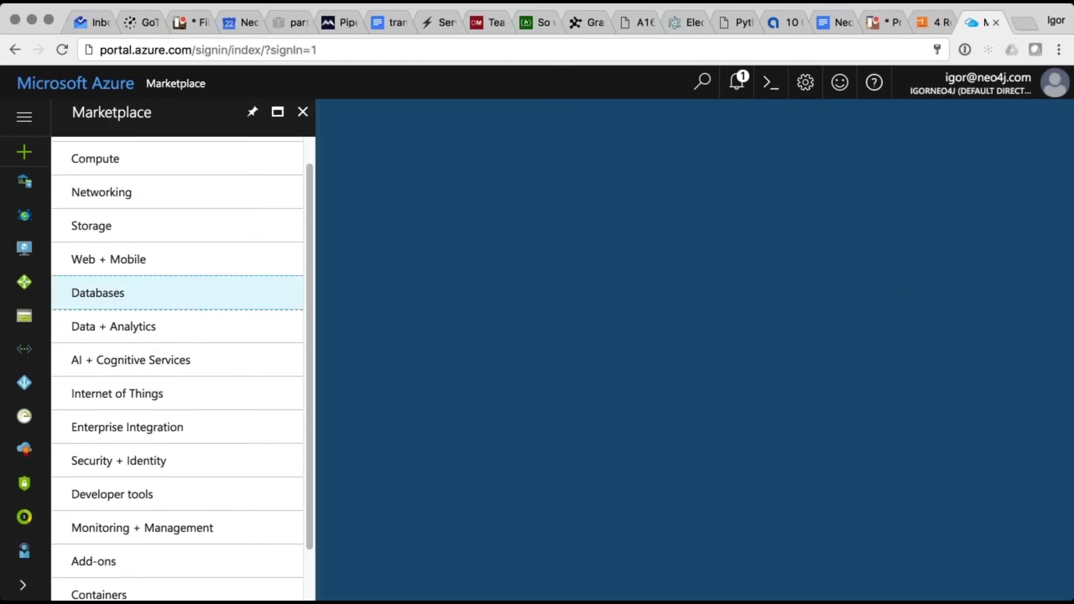
type("neo4j")
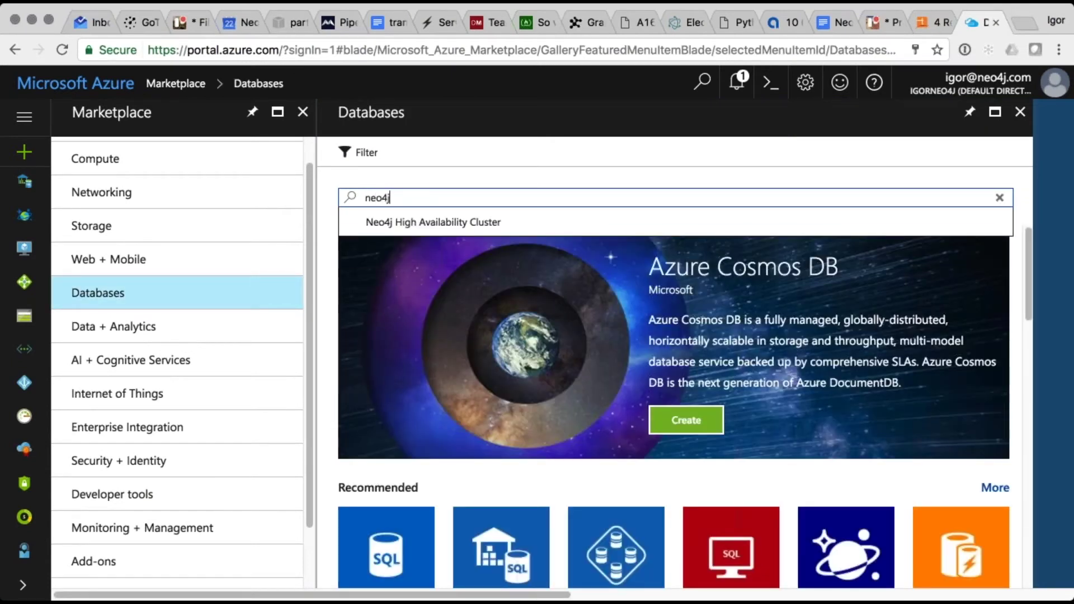
left_click(462, 223)
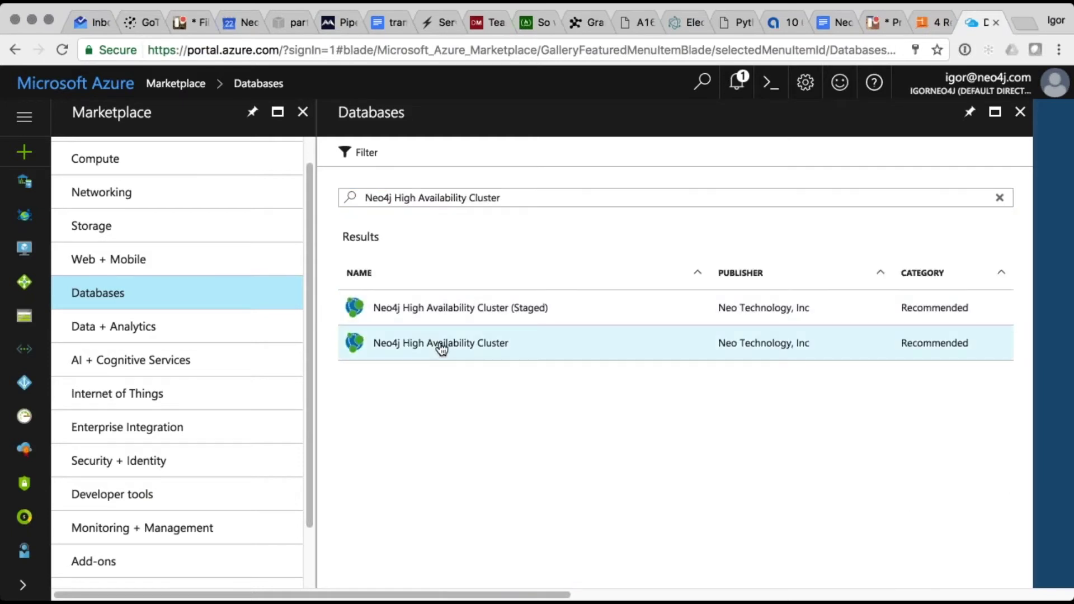
left_click(441, 349)
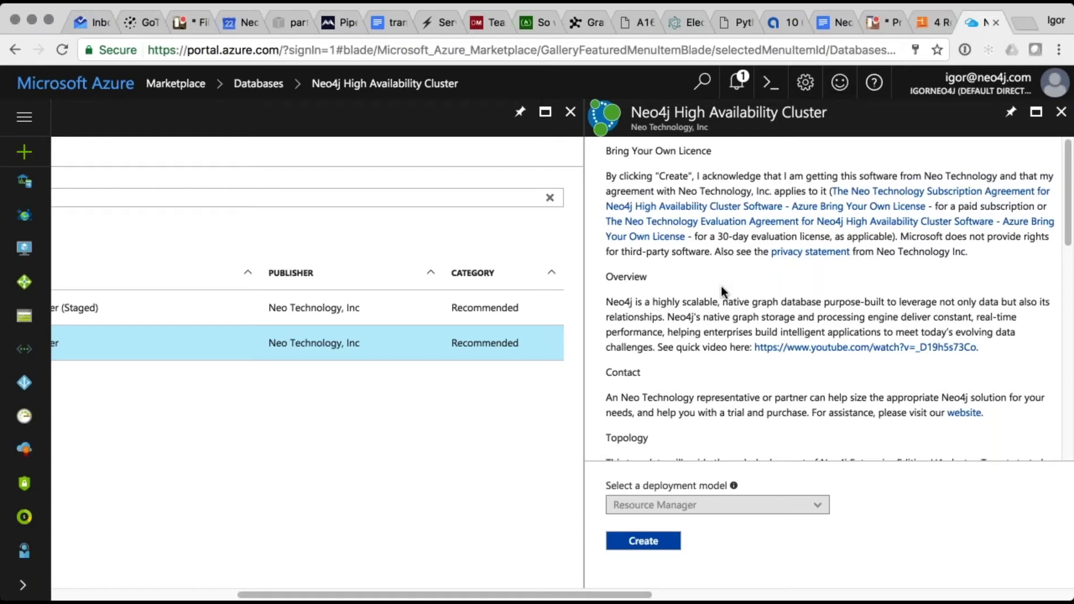
left_click(643, 541)
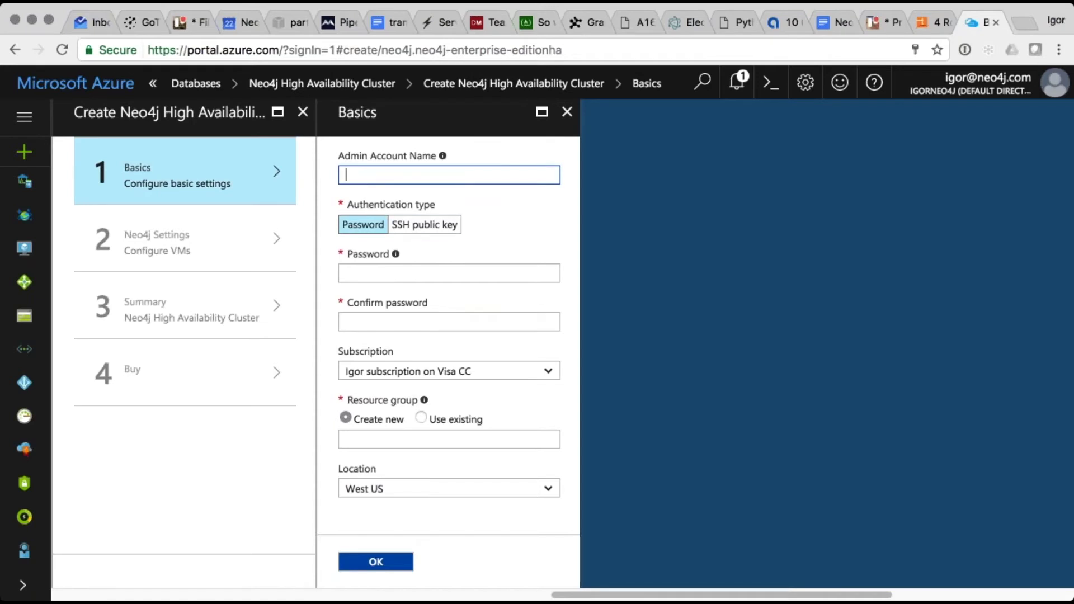
Enter the admin account name in the basic settings, and fill in and confirm the admin password.
type("igor")
left_click(386, 277)
key("super+v")
left_click(377, 322)
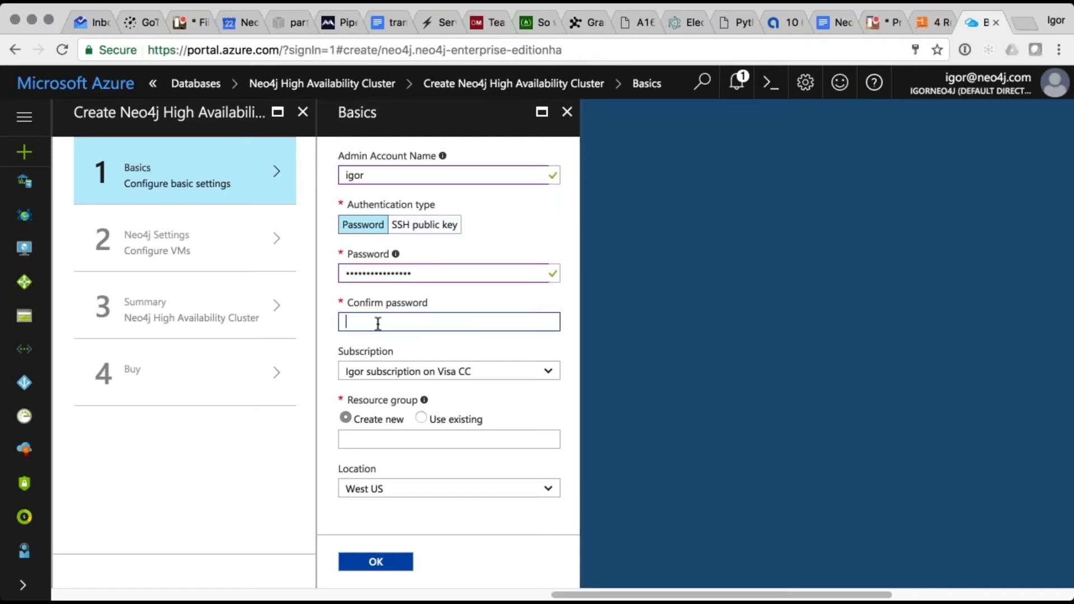
key("super+v")
Name the new resource group neo4j_resource and submit the basic settings.
left_click(400, 439)
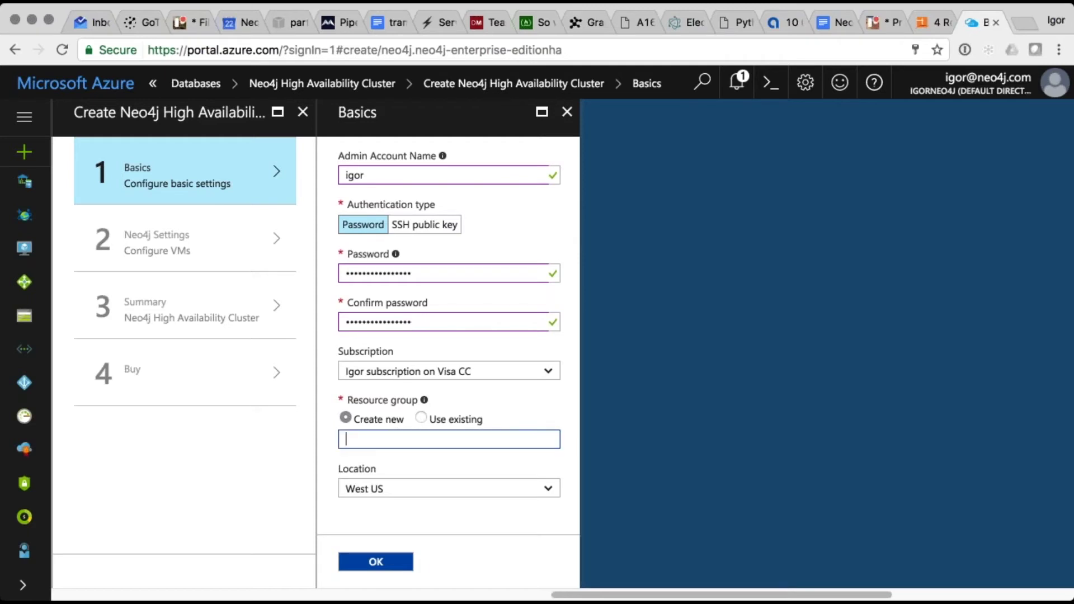
type("neo4j_resource")
left_click(370, 563)
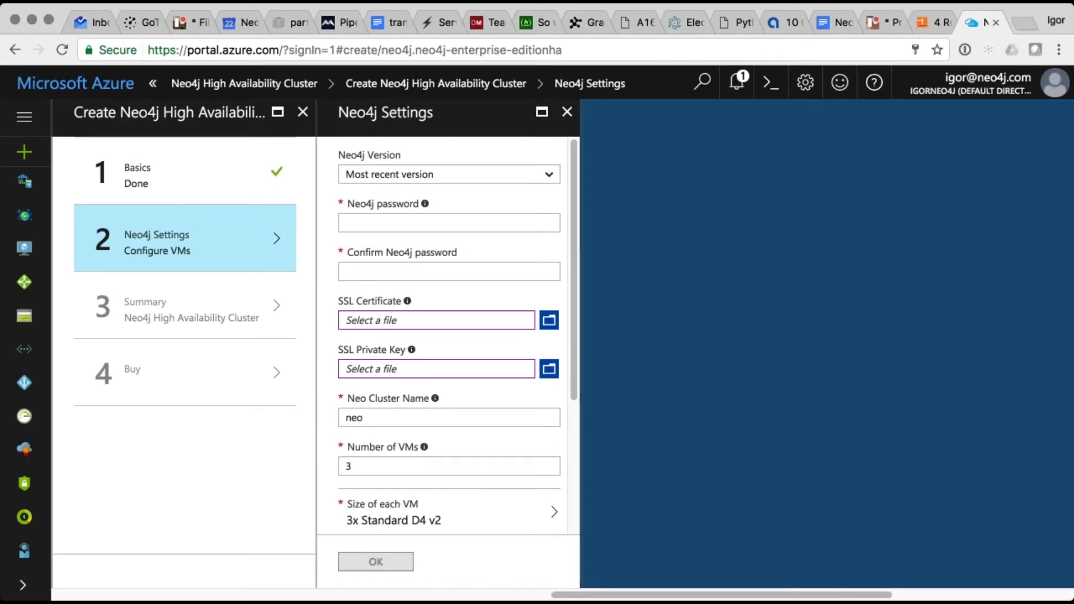
Set the Neo4j version to Neo4j 3.1.3.
scroll(448, 335, "down", 3)
scroll(448, 336, "up", 3)
scroll(447, 336, "down", 4)
scroll(448, 336, "up", 4)
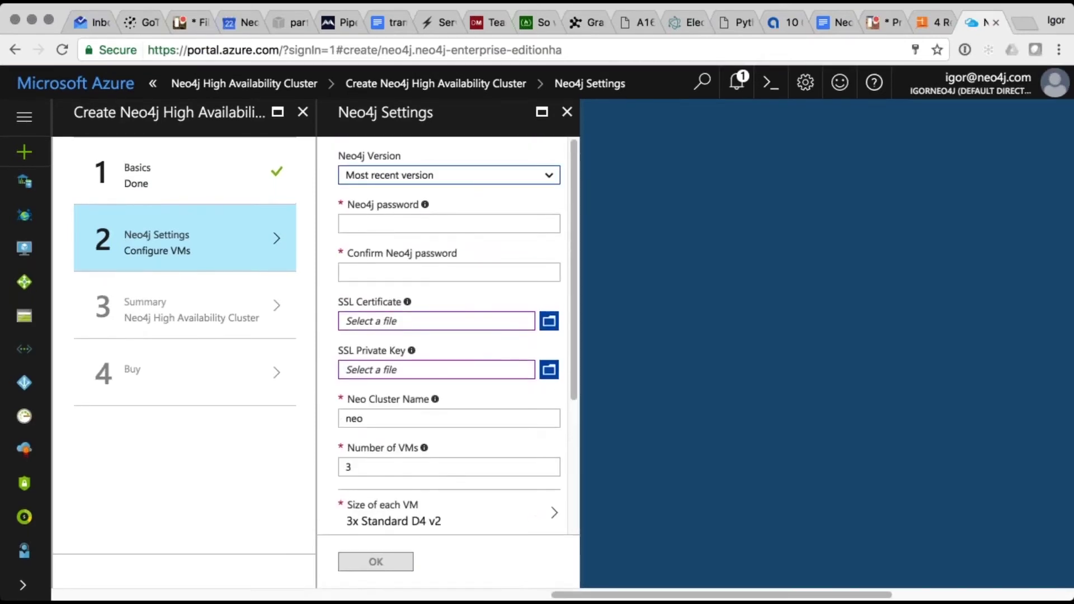
key("Down")
key("Tab")
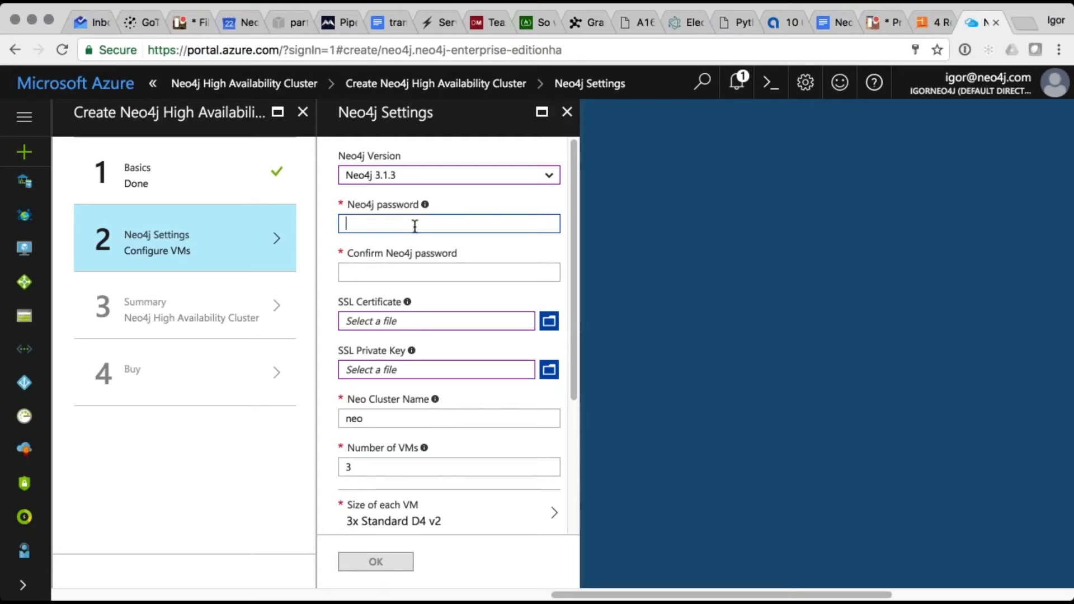
Fill in the Neo4j password and confirm it.
key("super+v")
left_click(402, 272)
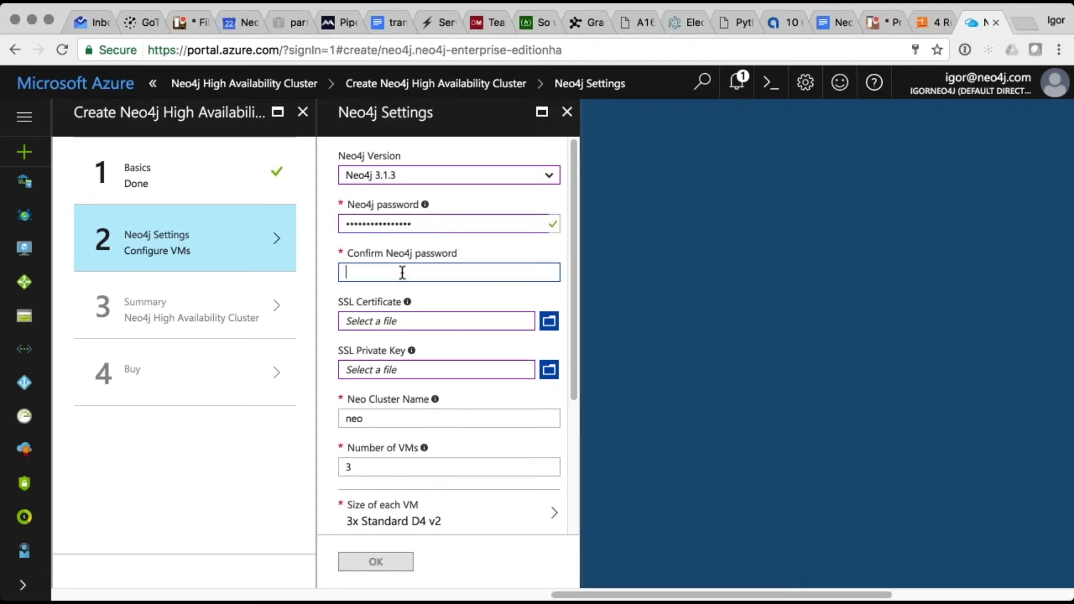
key("super+v")
Try 6 as the number of VMs and set it back to 3.
scroll(420, 286, "down", 2)
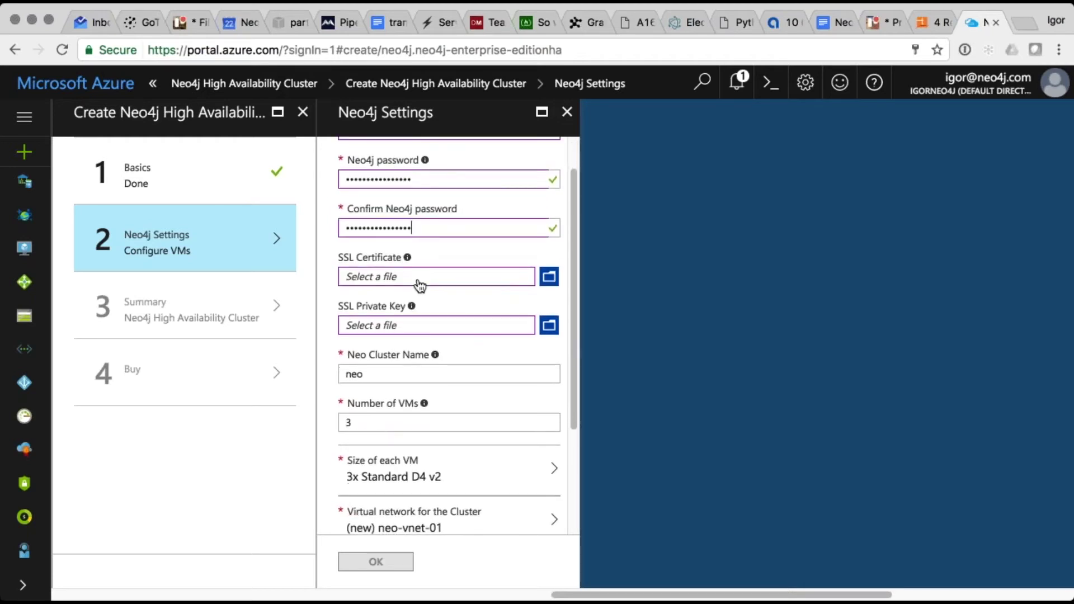
mouse_move(408, 261)
left_click(378, 374)
scroll(379, 374, "down", 2)
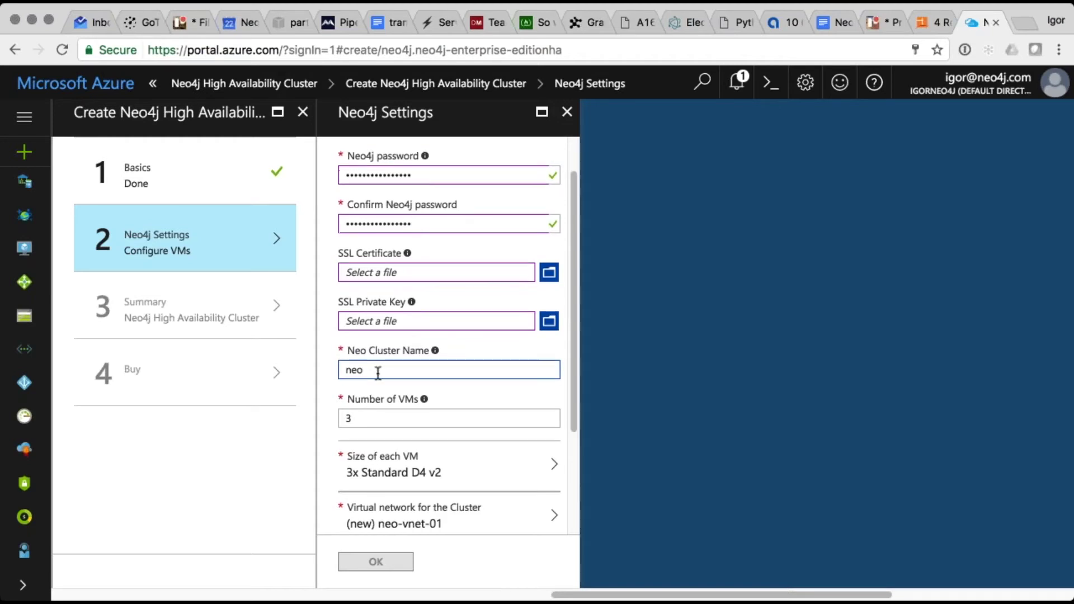
left_click(364, 379)
key("BackSpace")
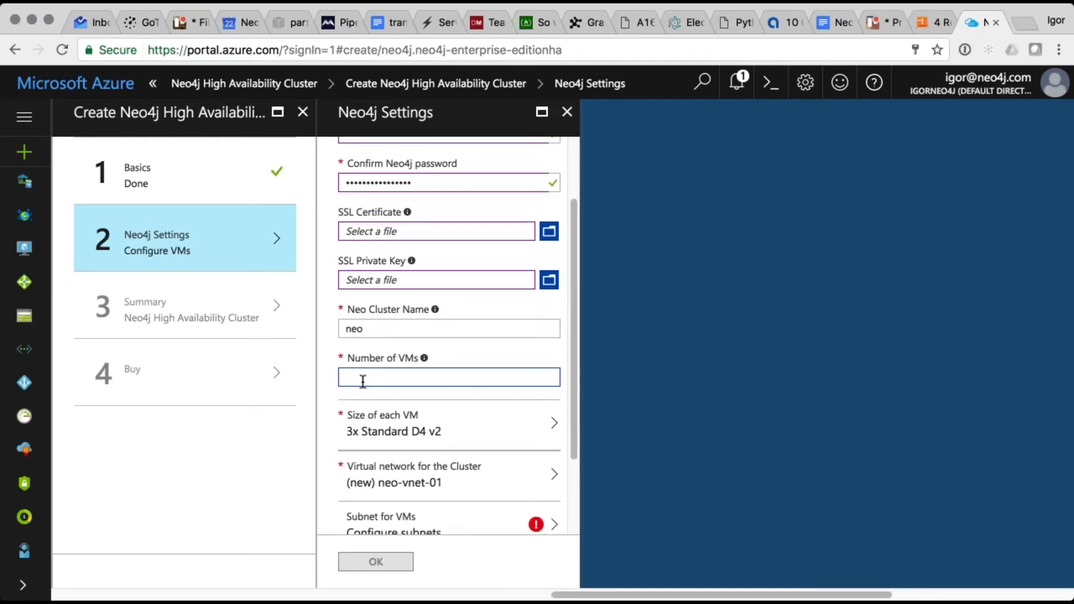
type("6")
key("BackSpace")
type("3")
Show all available VM sizes and set the size of each VM to DS1_V2 Standard.
scroll(463, 379, "down", 1)
left_click(537, 398)
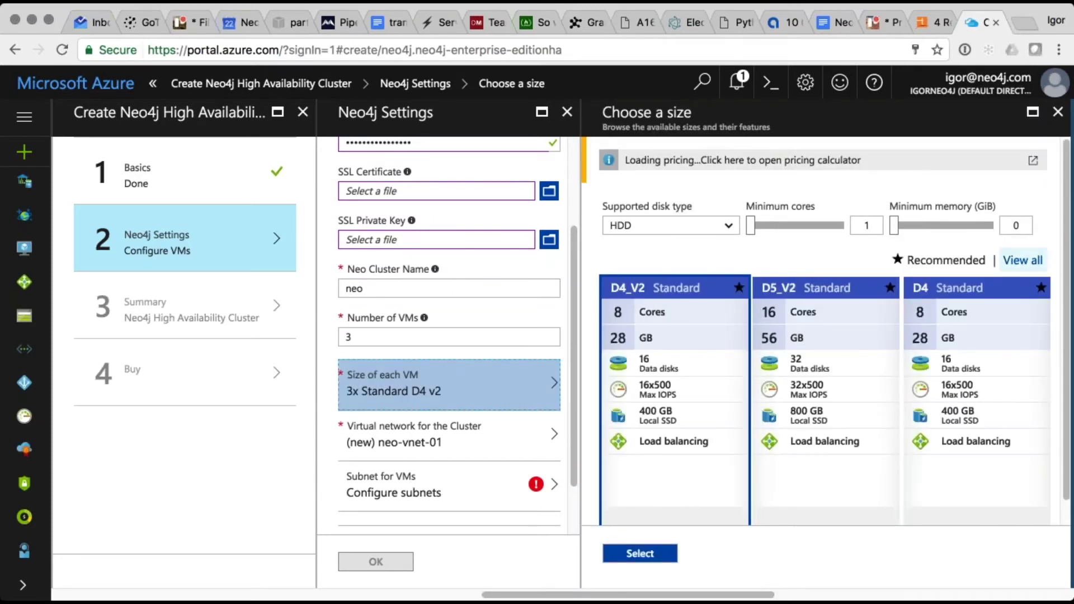
left_click(1023, 261)
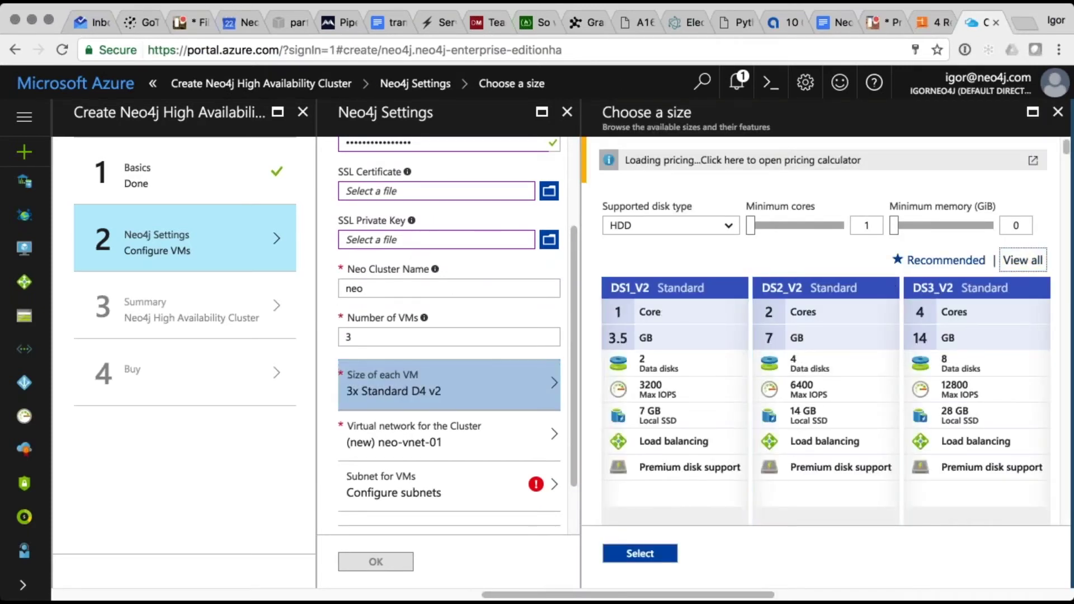
left_click(671, 330)
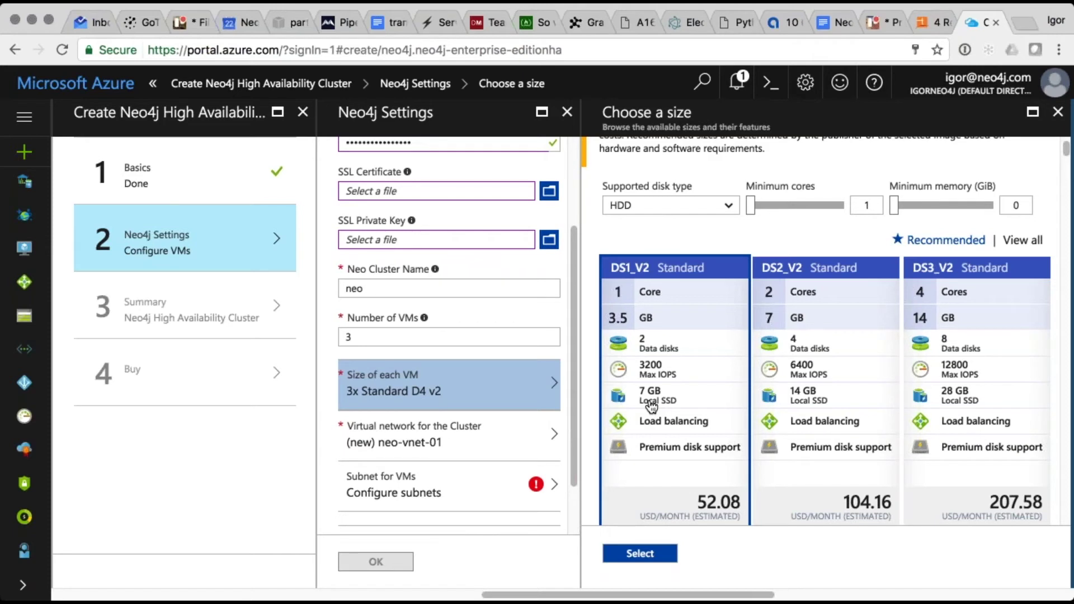
left_click(641, 555)
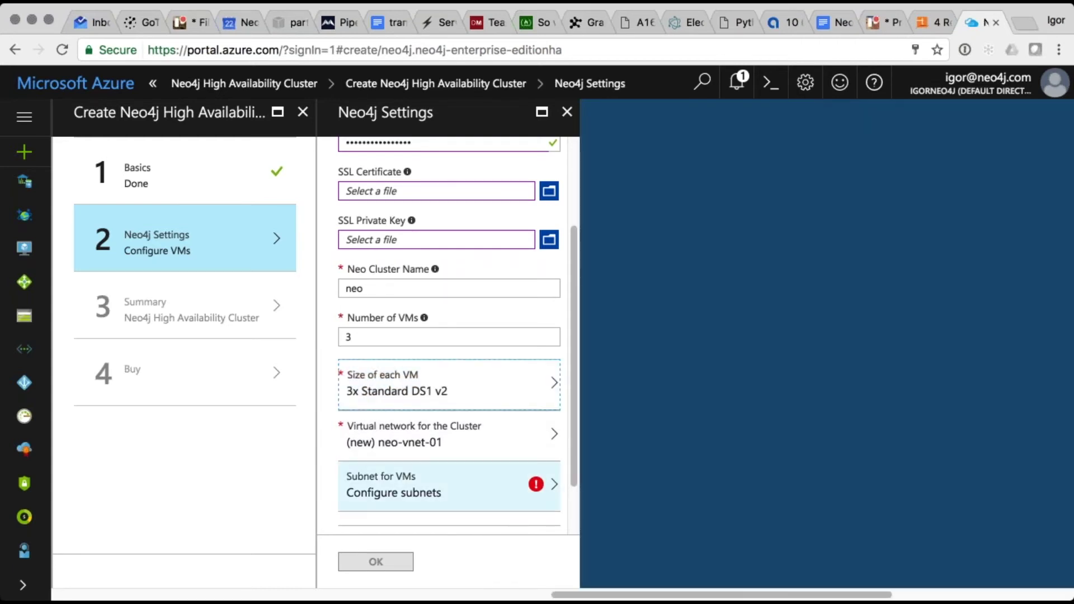
Accept the cluster VM subnet named clusterSubnet with address prefix 10.0.0.0/24.
left_click(464, 488)
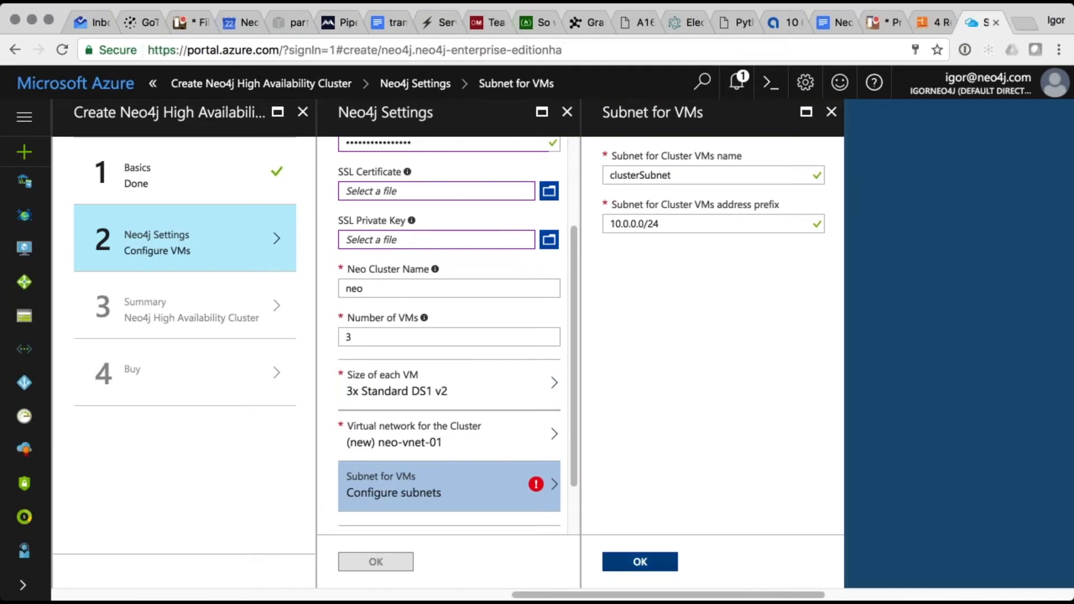
left_click(640, 562)
Review the options for creating the cluster's public IP address and close them.
scroll(448, 364, "down", 3)
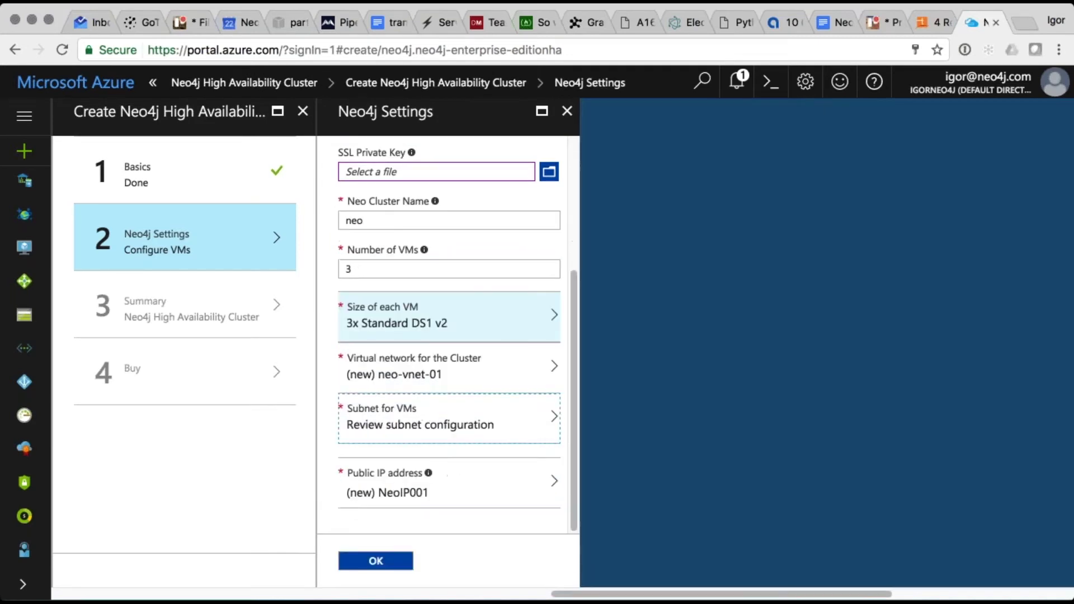
left_click(472, 489)
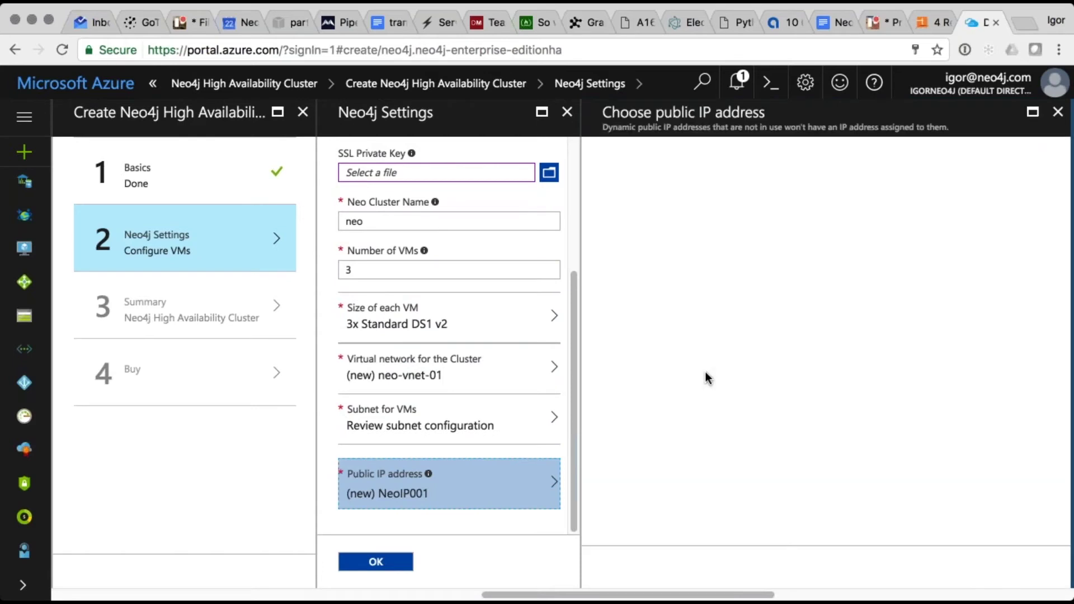
left_click(696, 245)
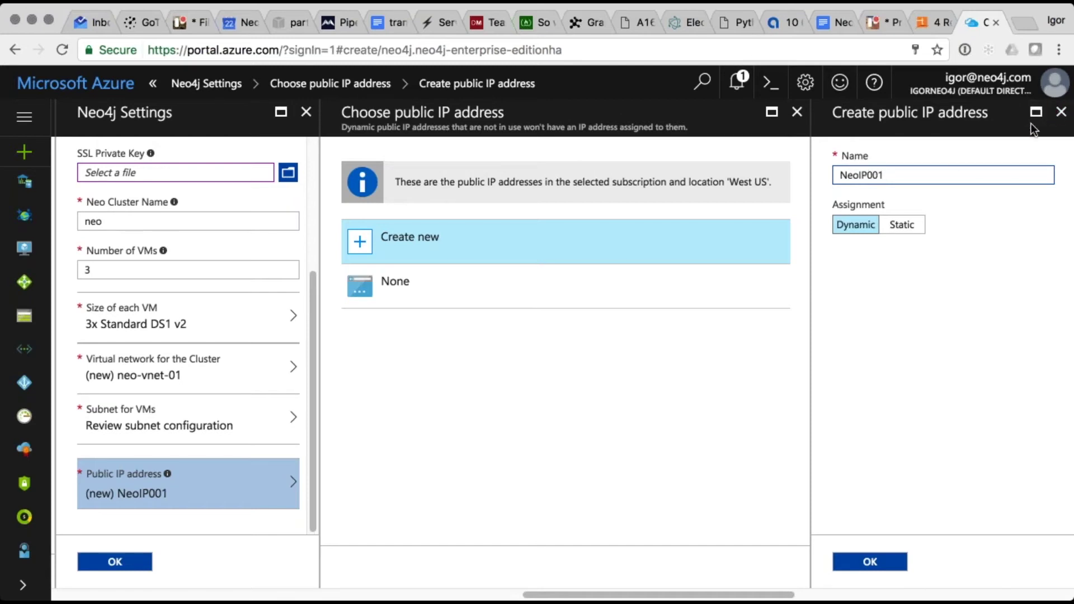
left_click(1061, 112)
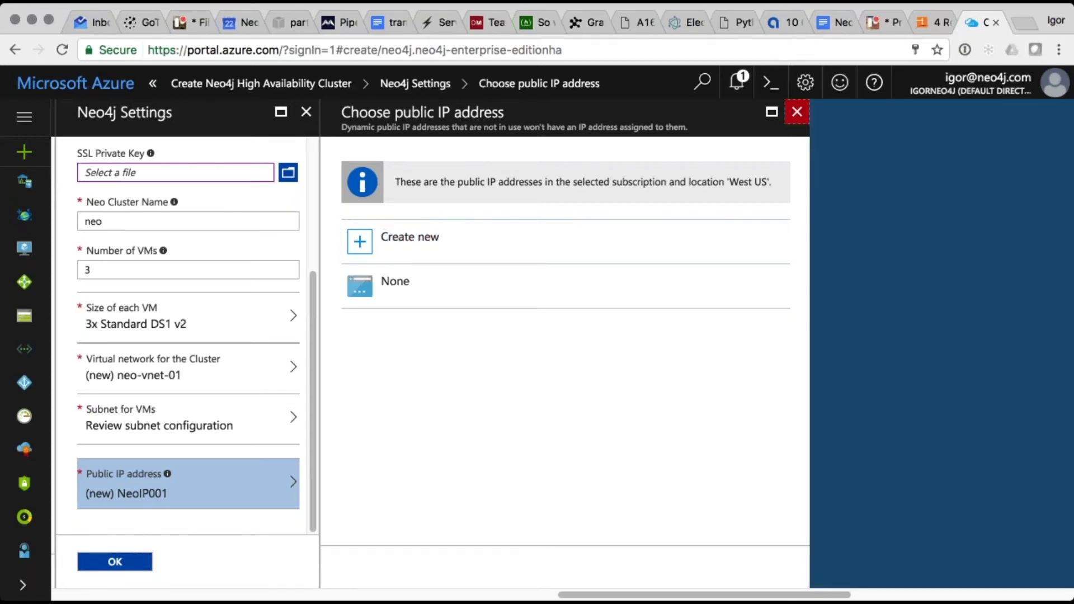
left_click(798, 112)
Submit the Neo4j settings, accept the summary and purchase the cluster deployment.
left_click(110, 564)
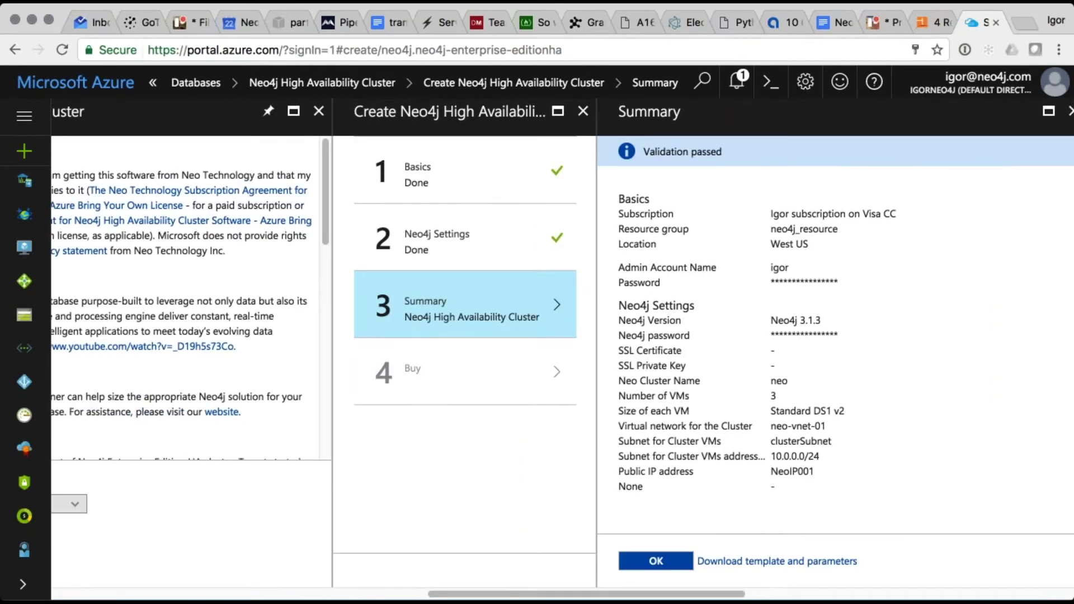
left_click(656, 563)
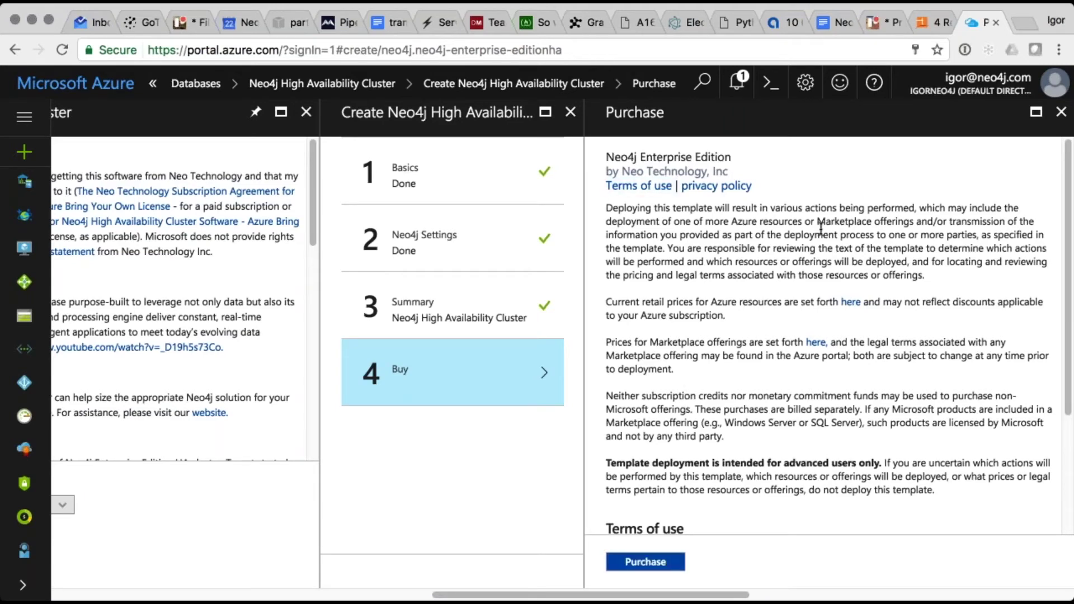
scroll(782, 280, "down", 5)
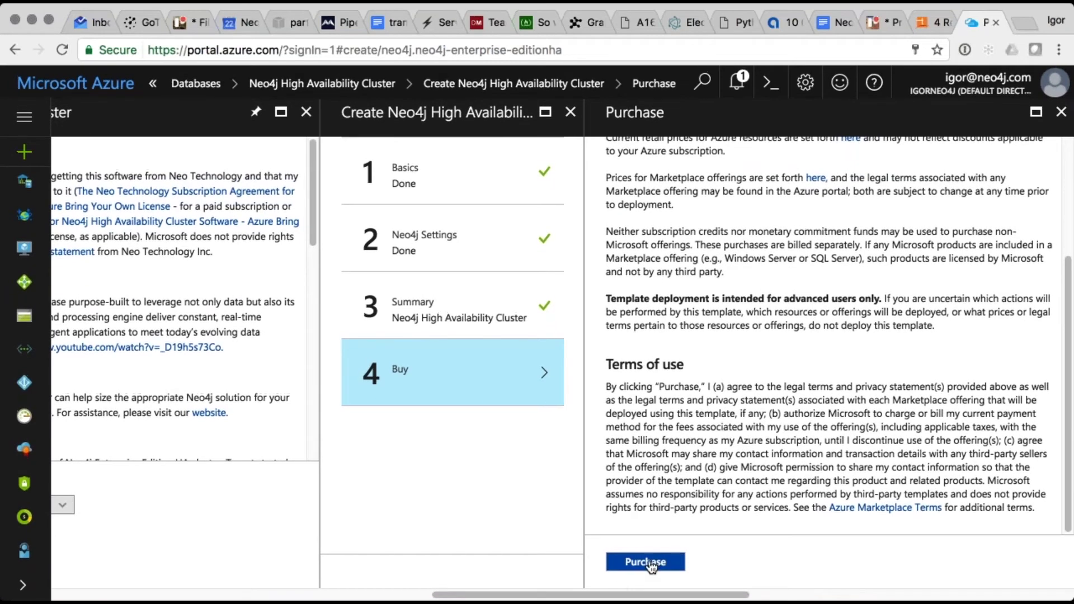
left_click(644, 563)
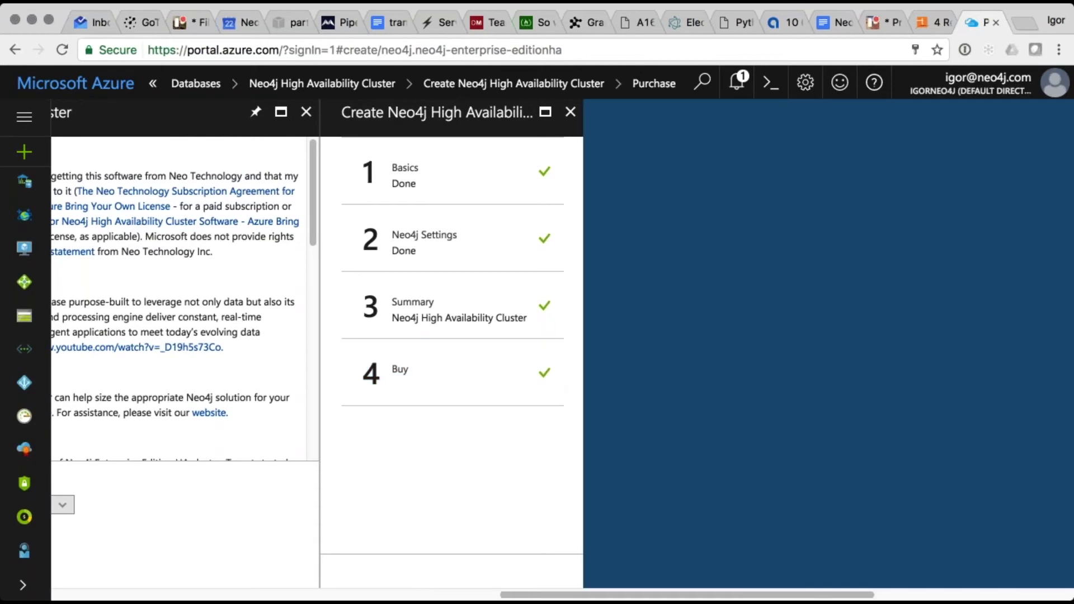